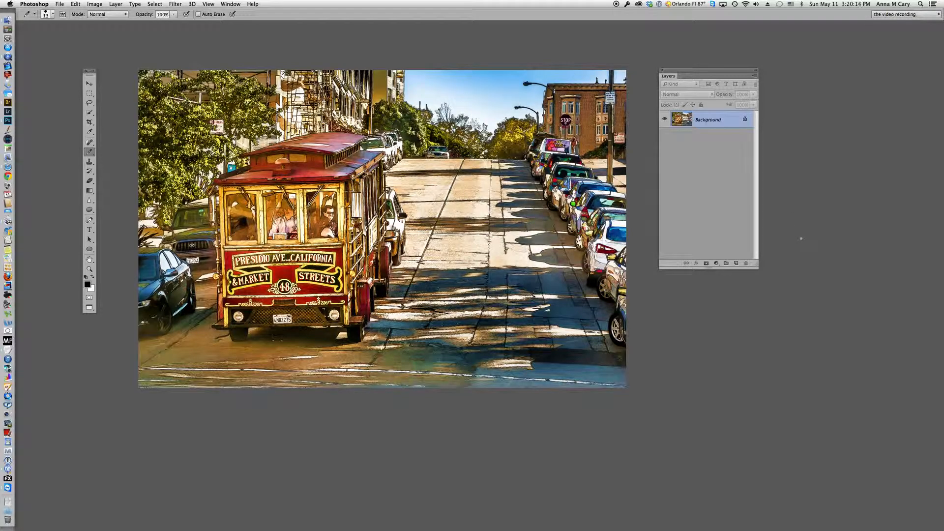
# Add a new empty layer above the Background and name it sig
pyautogui.click(736, 264)
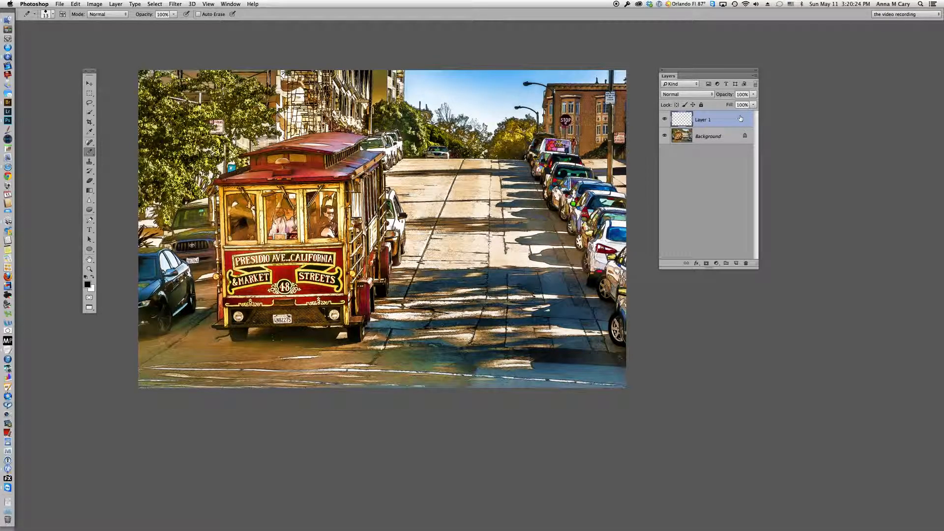
pyautogui.doubleClick(701, 120)
pyautogui.write('sig')
pyautogui.press('Return')
# Activate the Pencil tool with the custom "artist sig" brush preset
pyautogui.click(90, 153)
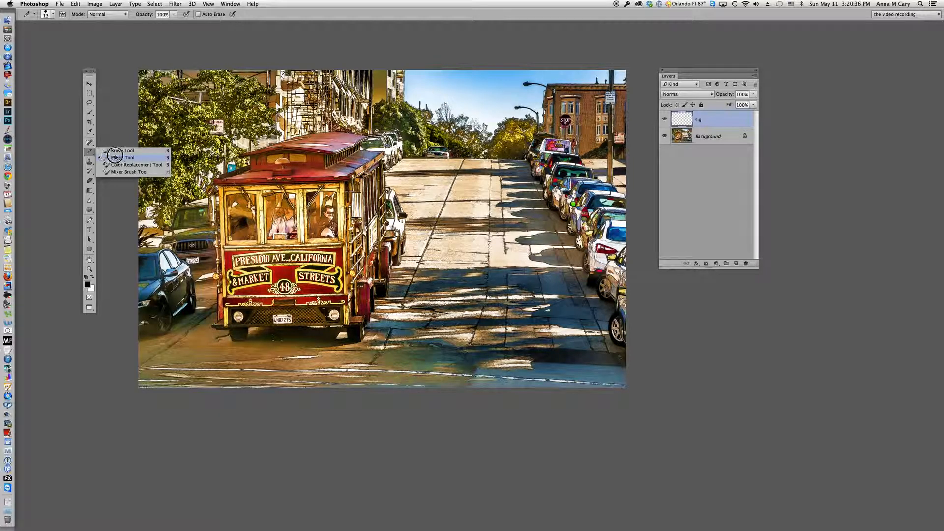
pyautogui.click(147, 158)
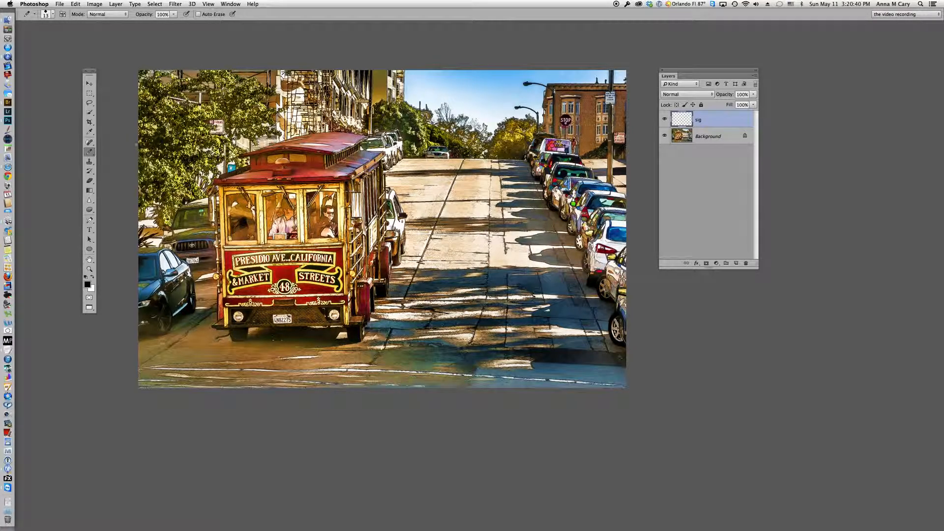
pyautogui.click(53, 14)
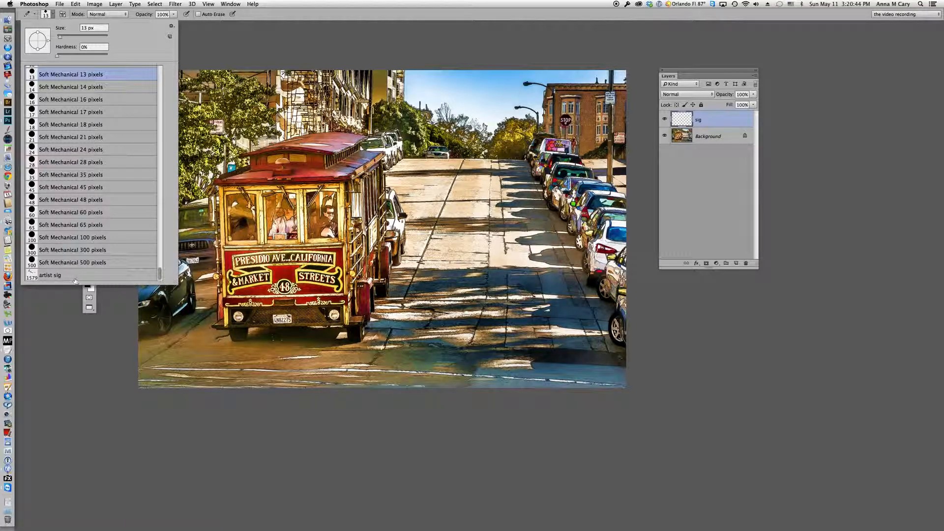
pyautogui.click(105, 276)
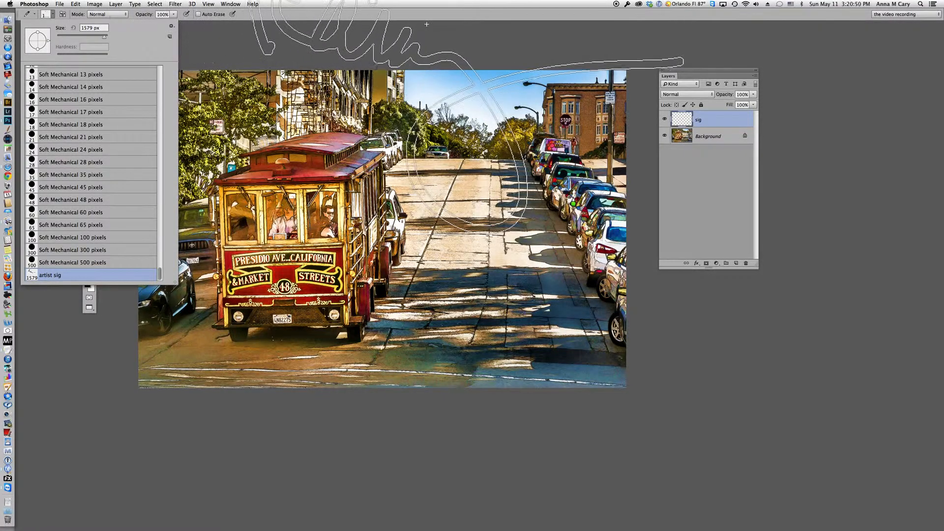
pyautogui.click(450, 17)
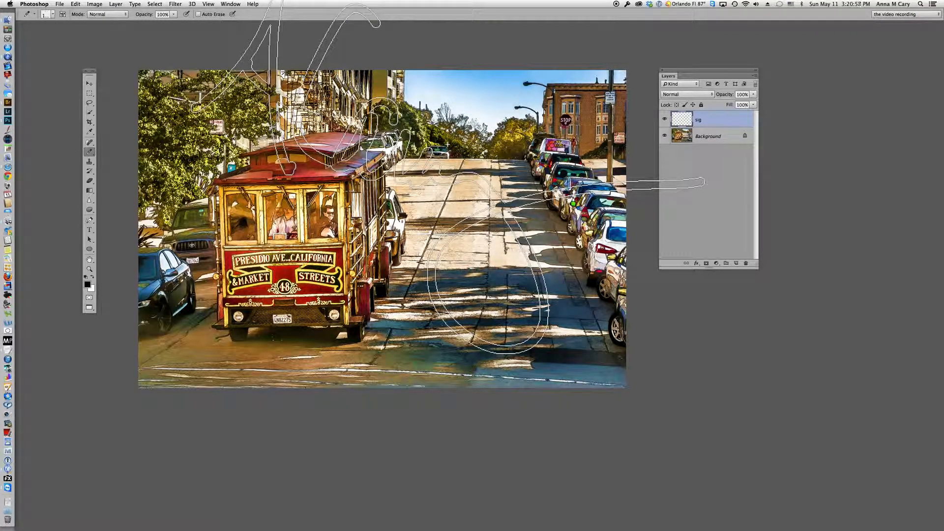
# Reduce the signature brush to 175 px and stamp one black signature on the upper part of the road
pyautogui.press('[')
pyautogui.press('[')
pyautogui.press('[')
pyautogui.press('[')
pyautogui.press('[')
pyautogui.press('[')
pyautogui.press('[')
pyautogui.press('[')
pyautogui.press('[')
pyautogui.press('[')
pyautogui.press('[')
pyautogui.press('[')
pyautogui.press('[')
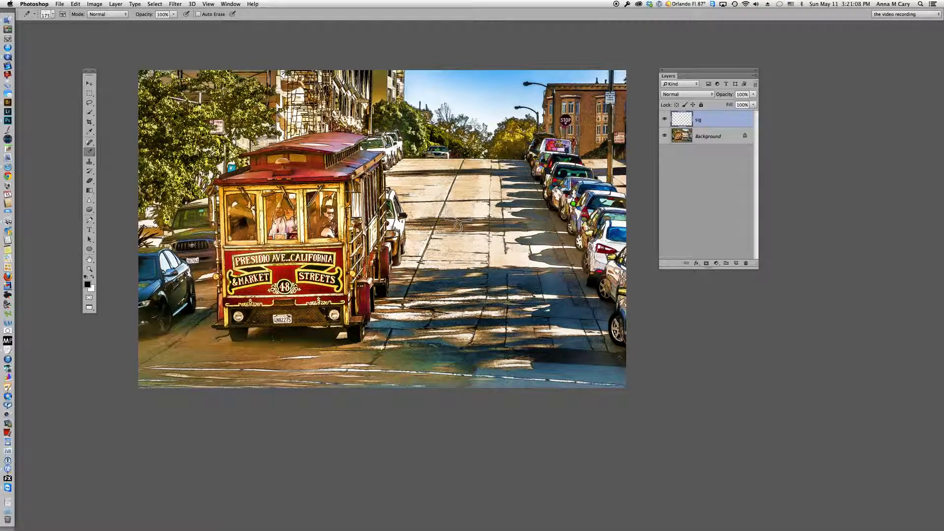
pyautogui.click(469, 190)
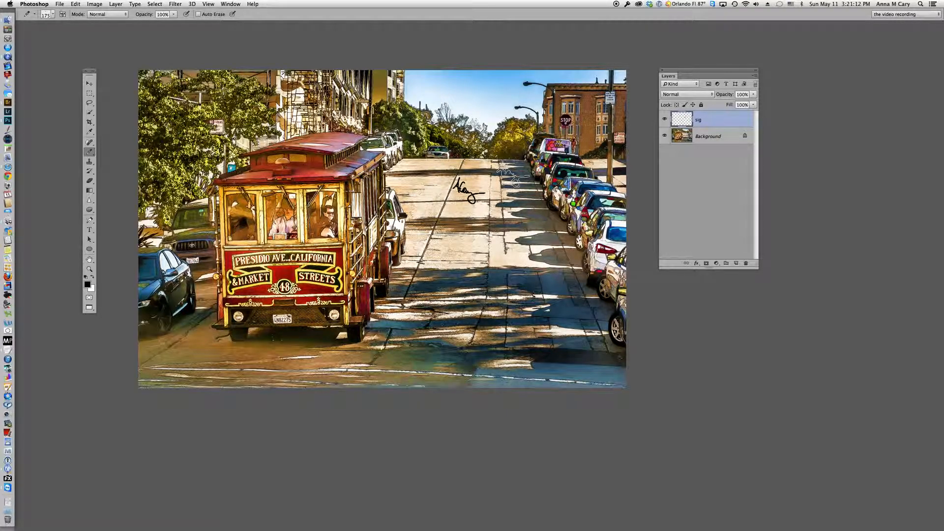
pyautogui.moveTo(506, 182); pyautogui.dragTo(535, 205)
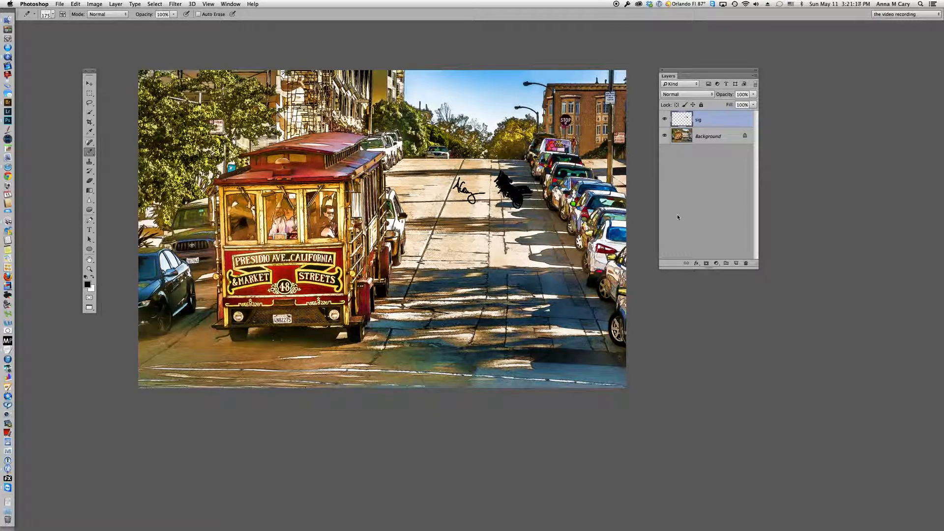
pyautogui.press('super+z')
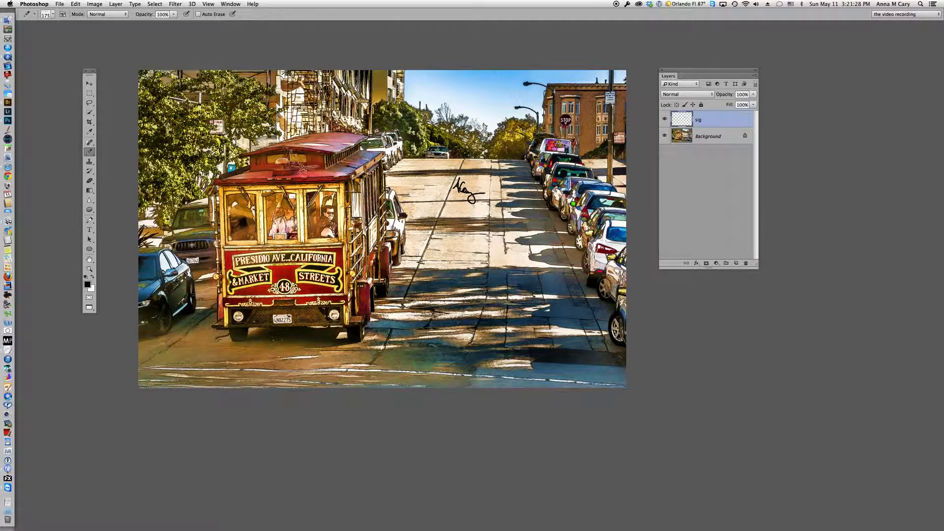
# Move the signature down to the shaded road in the lower-right corner of the picture
pyautogui.click(89, 84)
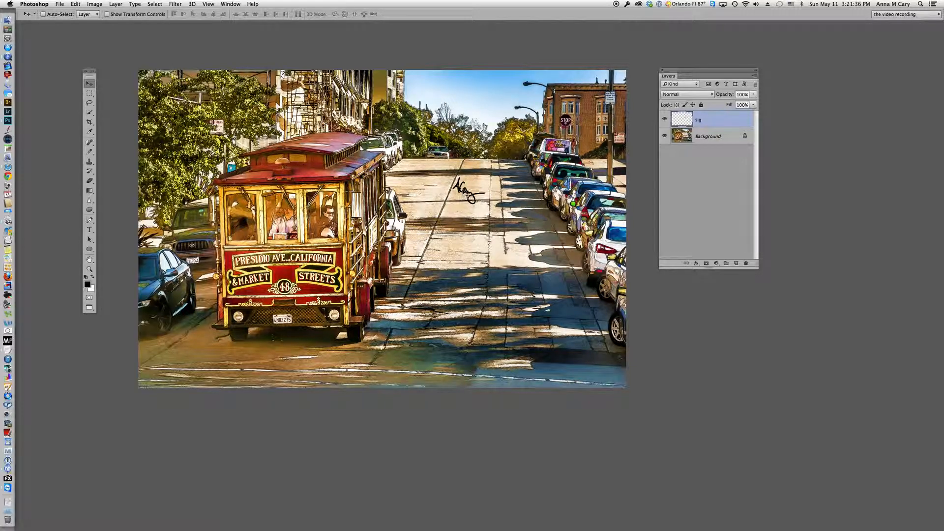
pyautogui.moveTo(467, 192)
pyautogui.mouseDown()
pyautogui.moveTo(547, 300)
pyautogui.moveTo(565, 342)
pyautogui.moveTo(559, 353)
pyautogui.mouseUp()
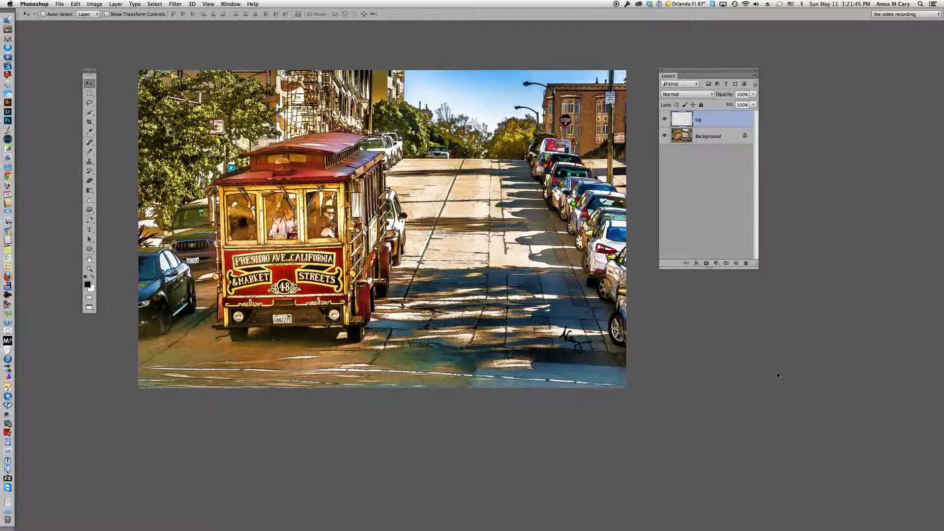
# Add a Color Overlay effect to the sig layer
pyautogui.doubleClick(724, 121)
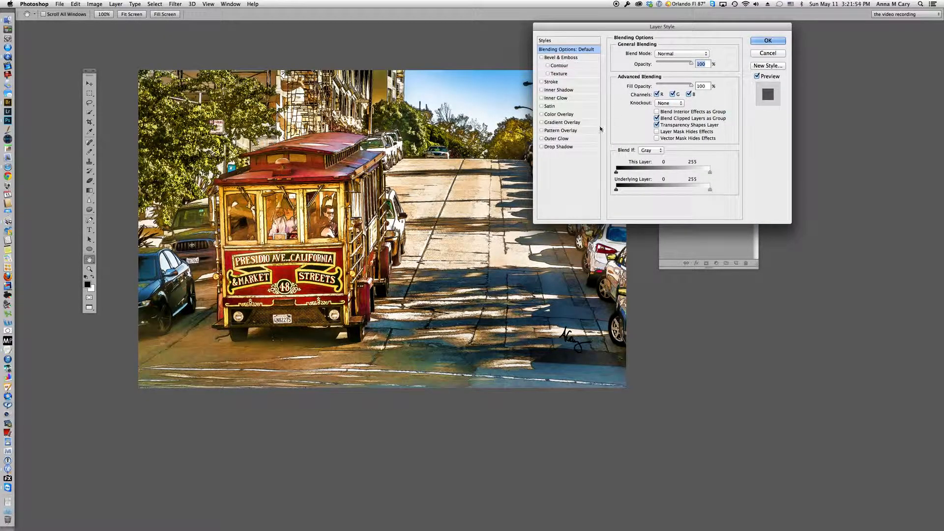
pyautogui.click(567, 116)
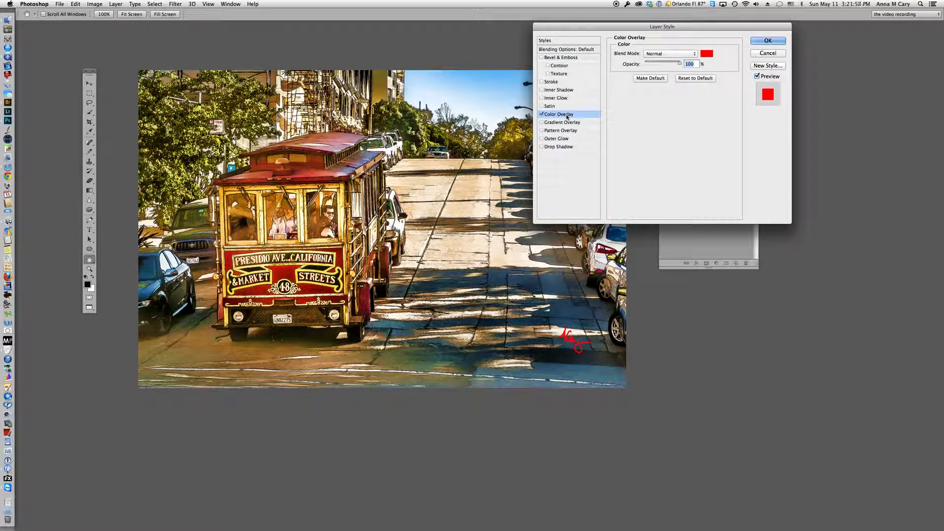
# Try an Inner Shadow on the signature, turn it off and return to the Color Overlay settings
pyautogui.click(541, 90)
pyautogui.click(563, 90)
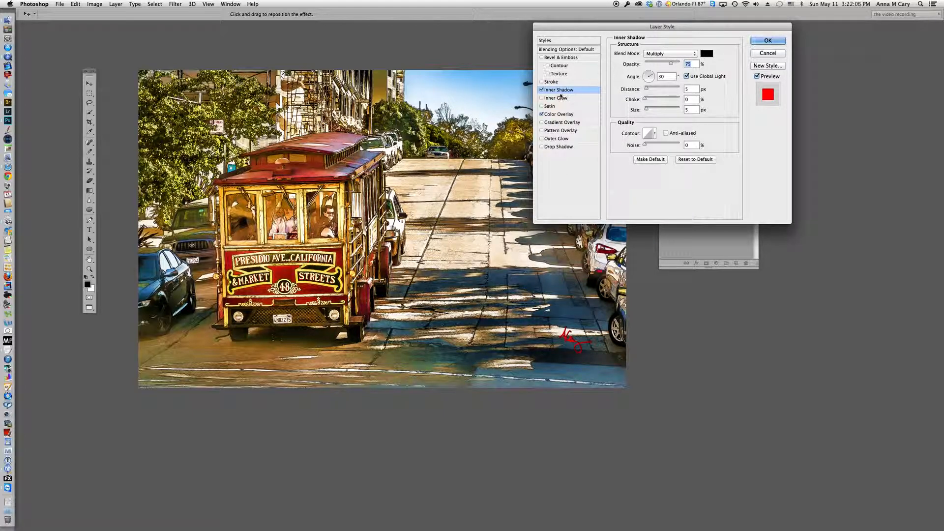
pyautogui.click(541, 90)
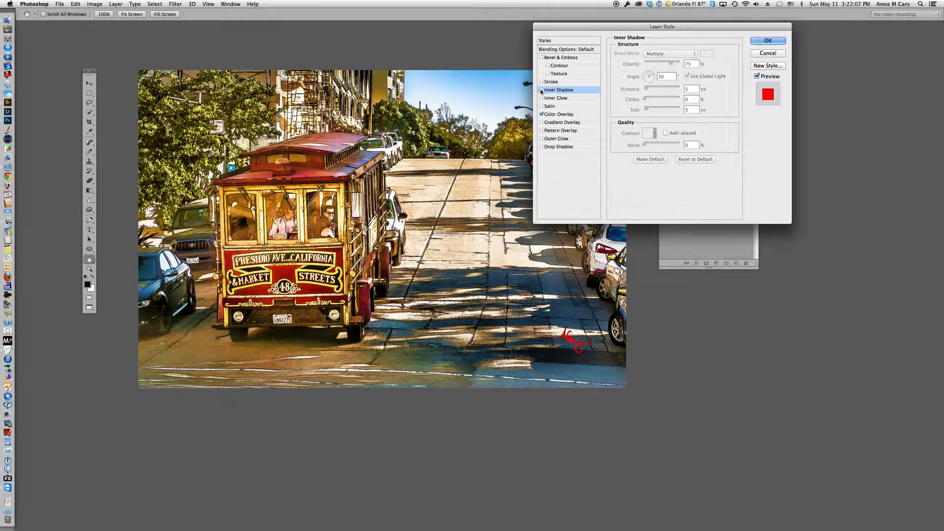
pyautogui.click(567, 114)
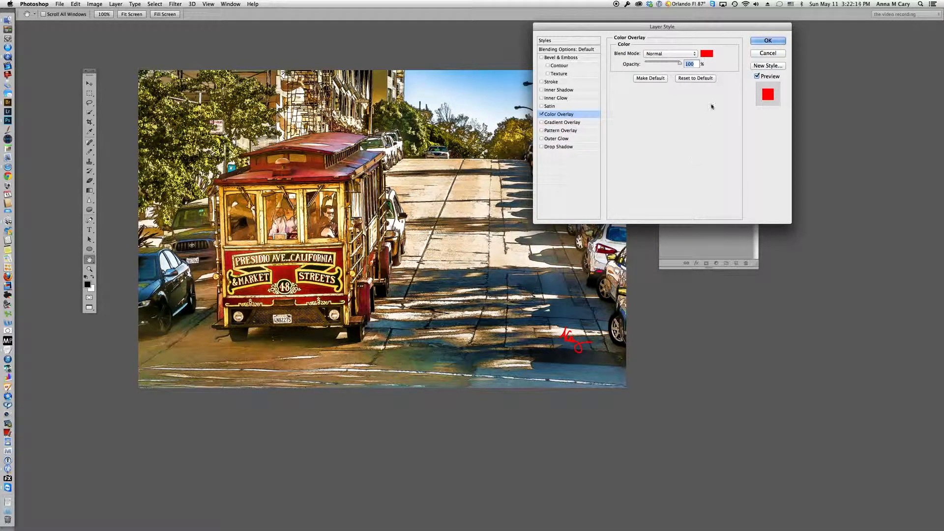
# Sample overlay colours for the signature from the road, the sky and finally the cable car's red roof
pyautogui.click(706, 54)
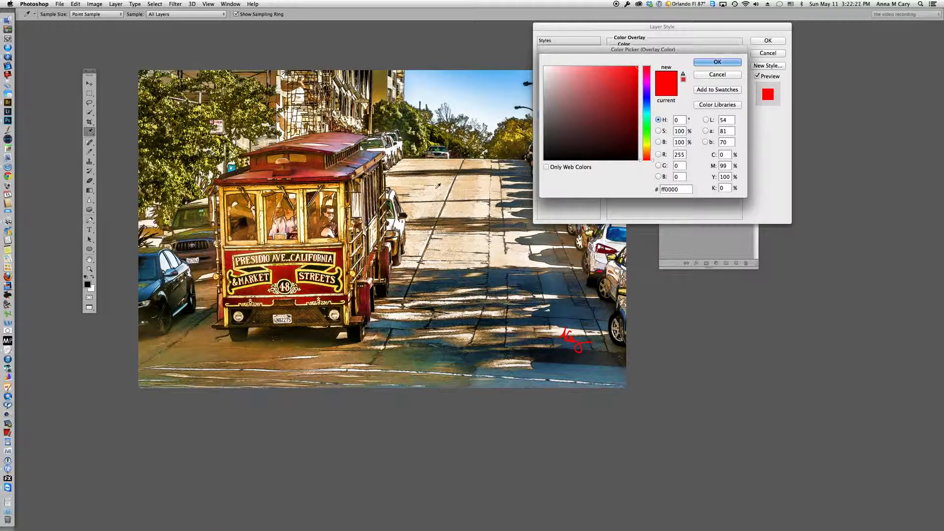
pyautogui.click(468, 183)
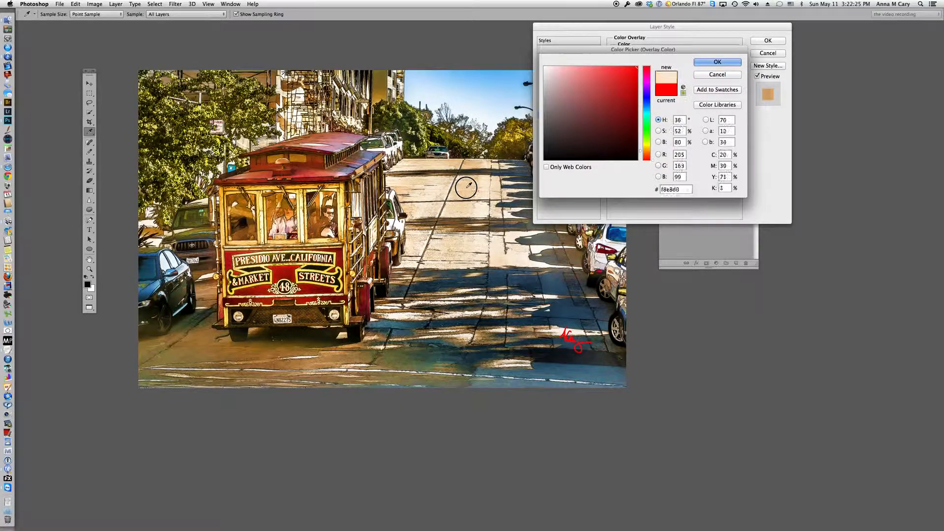
pyautogui.click(495, 75)
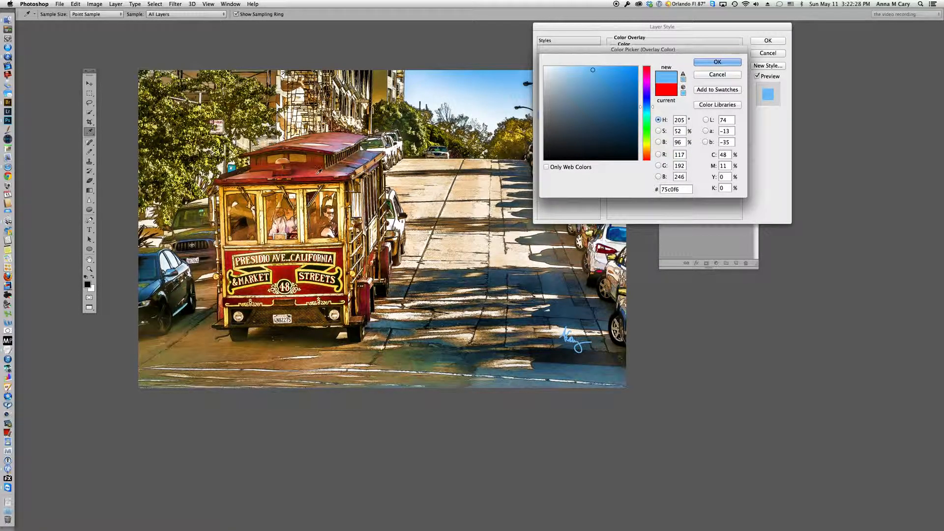
pyautogui.click(315, 174)
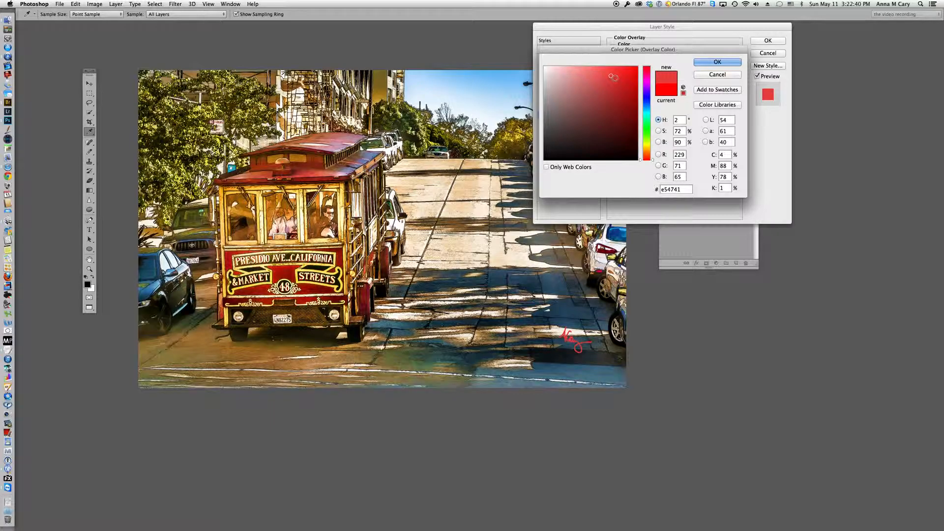
# Try lighter and darker shades of the sampled red, settle on muted red bd7b78 and apply the Color Overlay
pyautogui.click(559, 78)
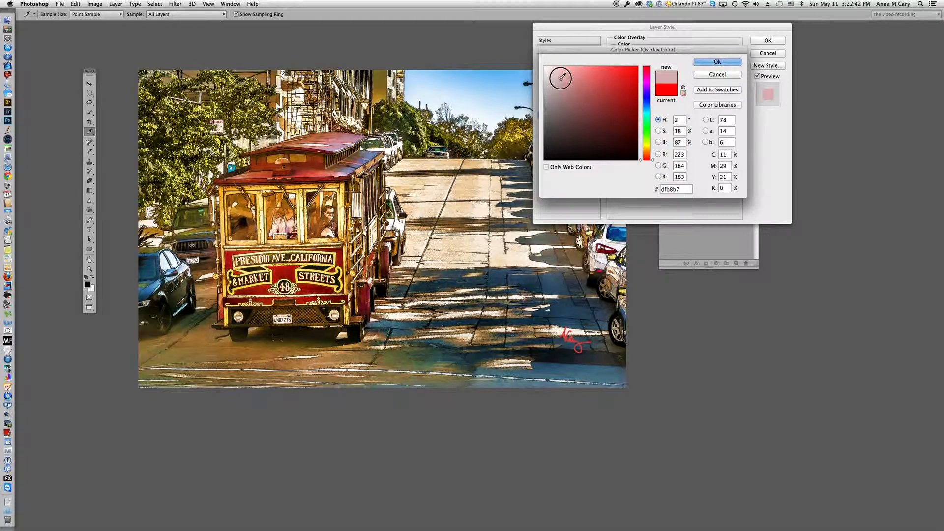
pyautogui.click(612, 138)
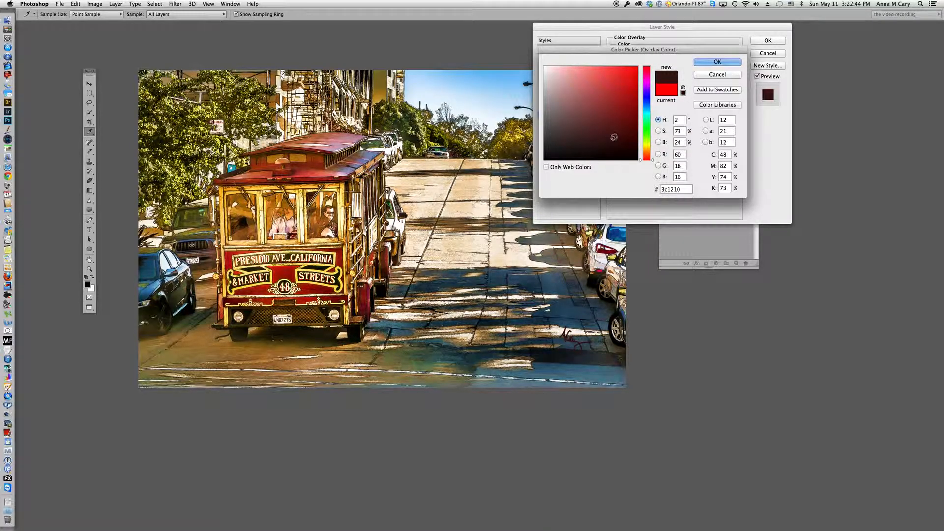
pyautogui.click(567, 112)
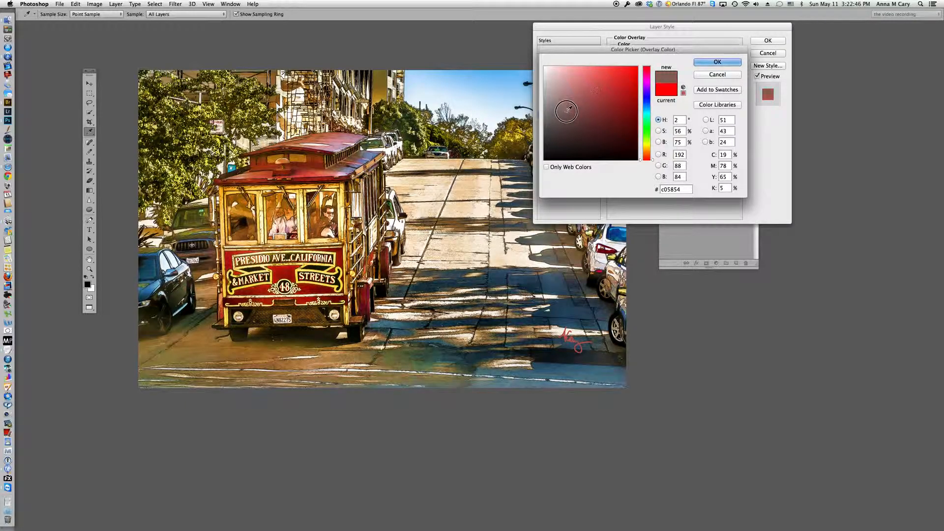
pyautogui.click(578, 90)
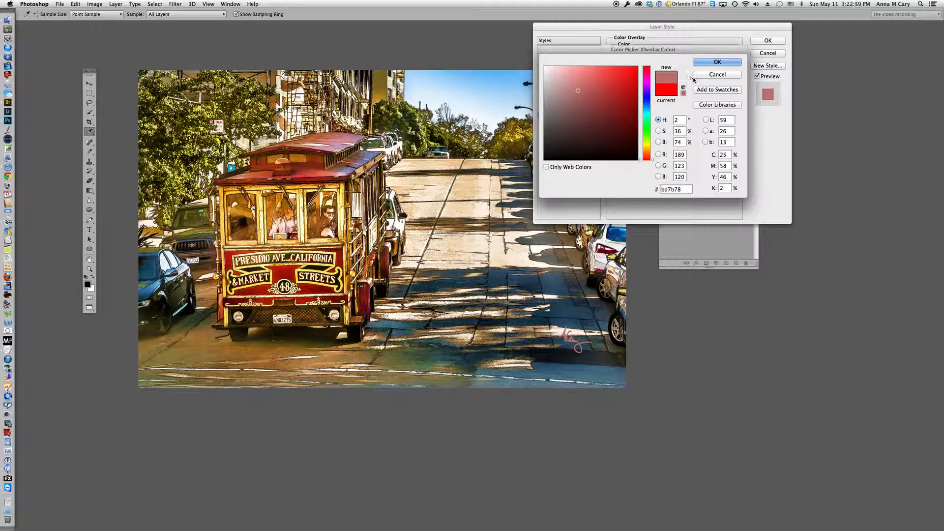
pyautogui.click(719, 61)
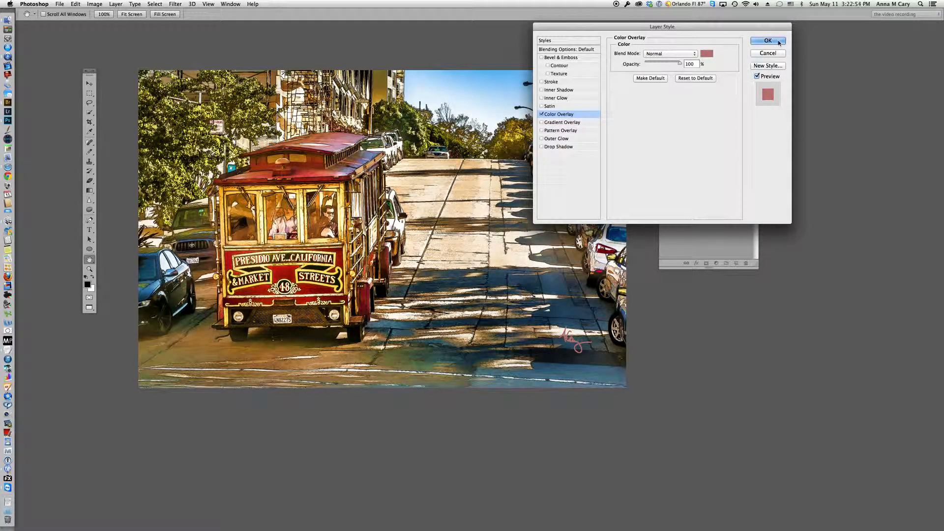
pyautogui.click(777, 42)
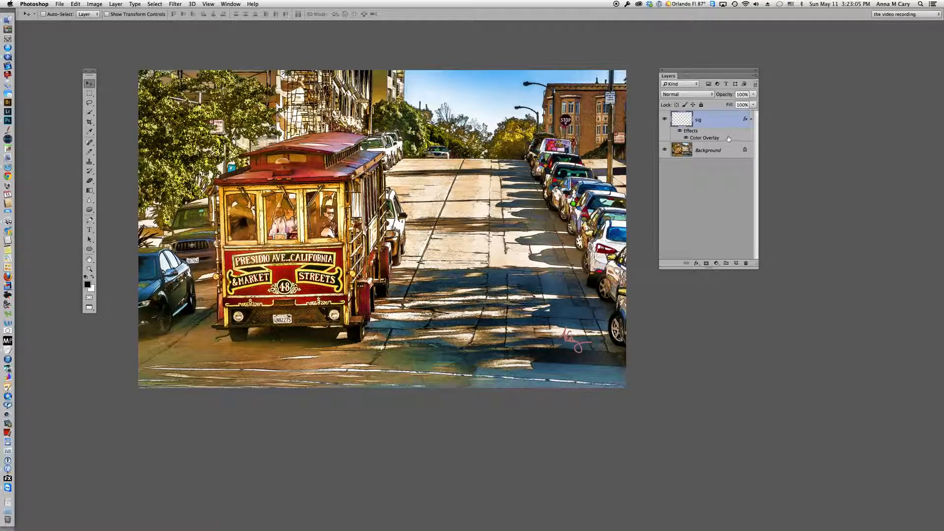
pyautogui.doubleClick(708, 138)
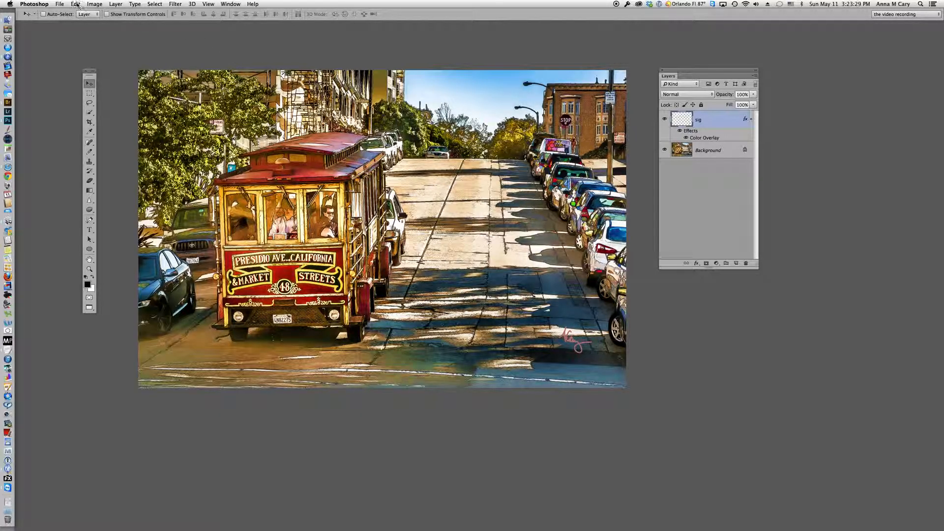
# Free Transform the signature, scaling it up to about 112% and rotating it about 15° counterclockwise
pyautogui.click(75, 4)
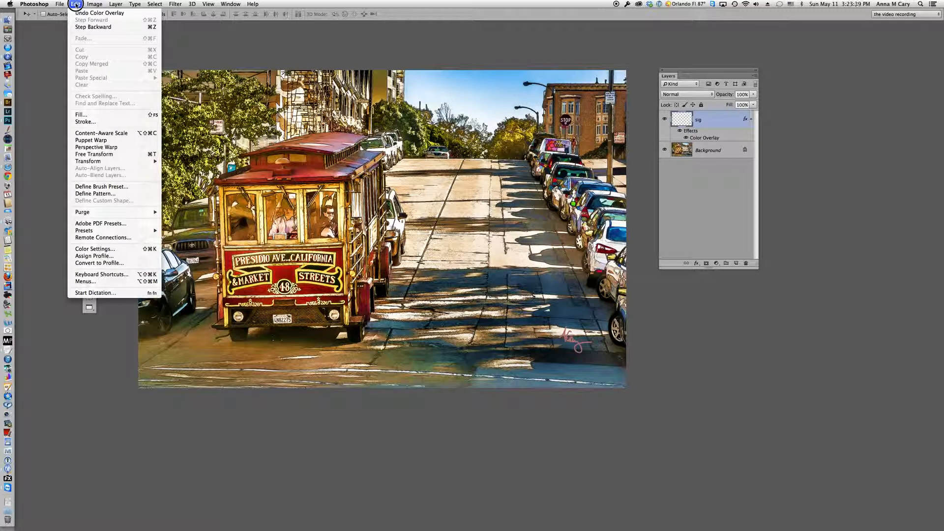
pyautogui.click(122, 156)
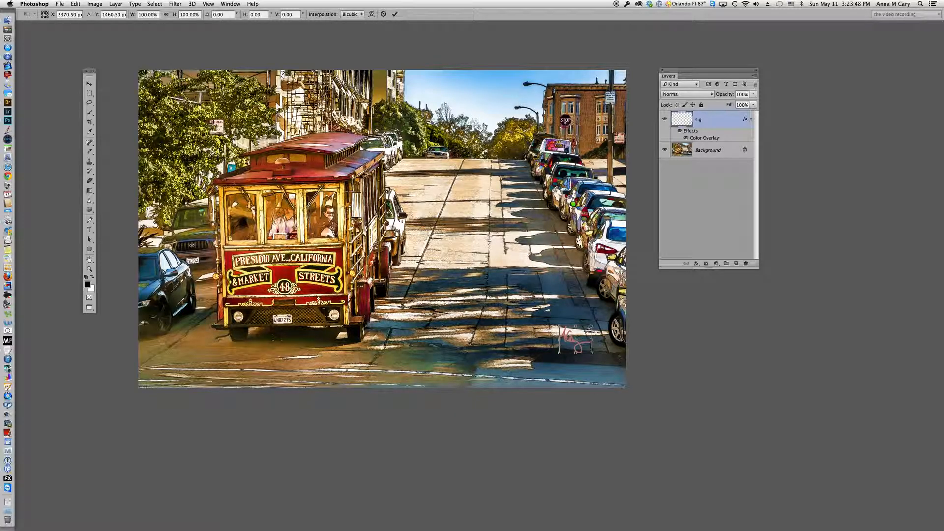
pyautogui.moveTo(591, 326)
pyautogui.mouseDown()
pyautogui.moveTo(610, 308)
pyautogui.moveTo(593, 325)
pyautogui.mouseUp()
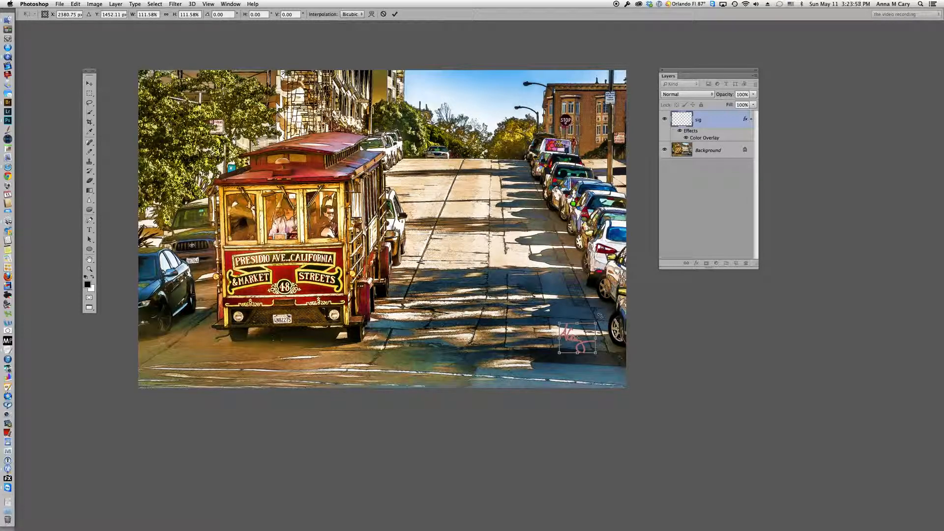
pyautogui.moveTo(598, 316); pyautogui.dragTo(594, 313)
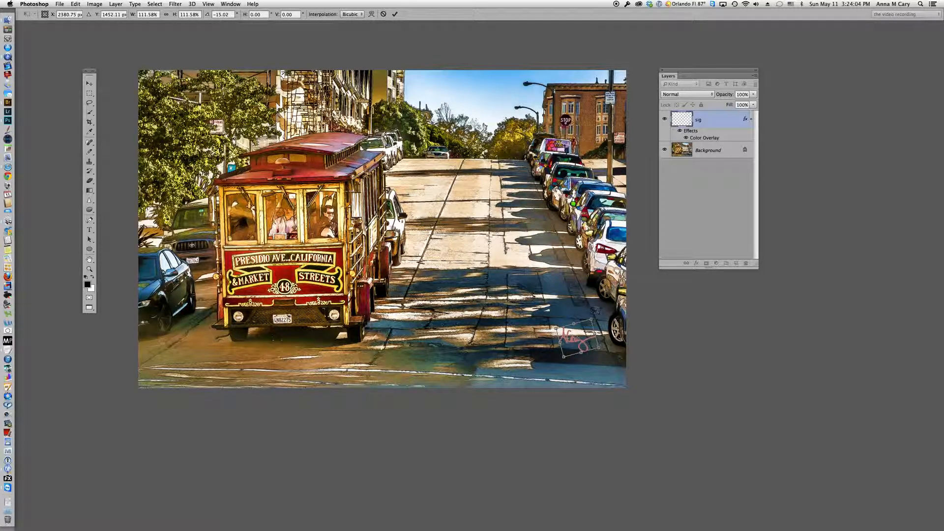
# Distort the signature by pulling its lower-left and upper-left corners outward, and apply the transform
pyautogui.rightClick(582, 332)
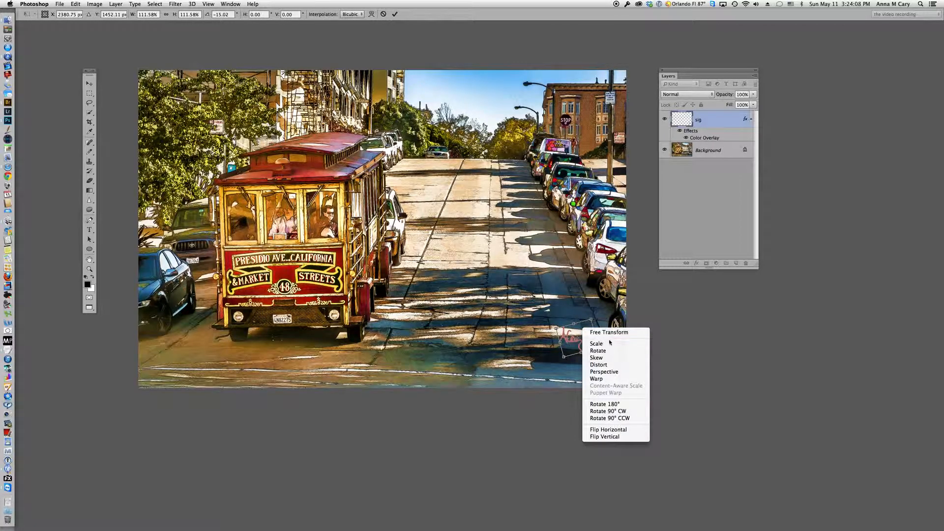
pyautogui.click(632, 366)
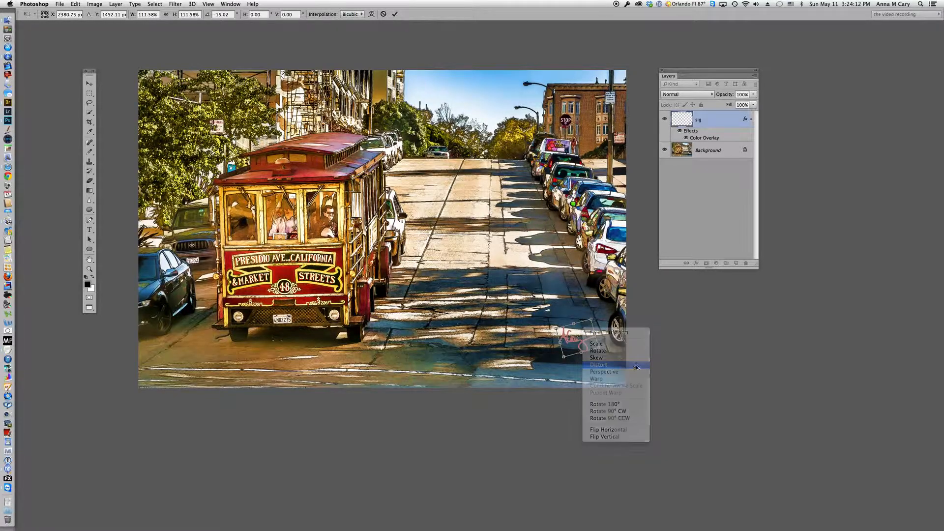
pyautogui.moveTo(565, 356); pyautogui.dragTo(552, 367)
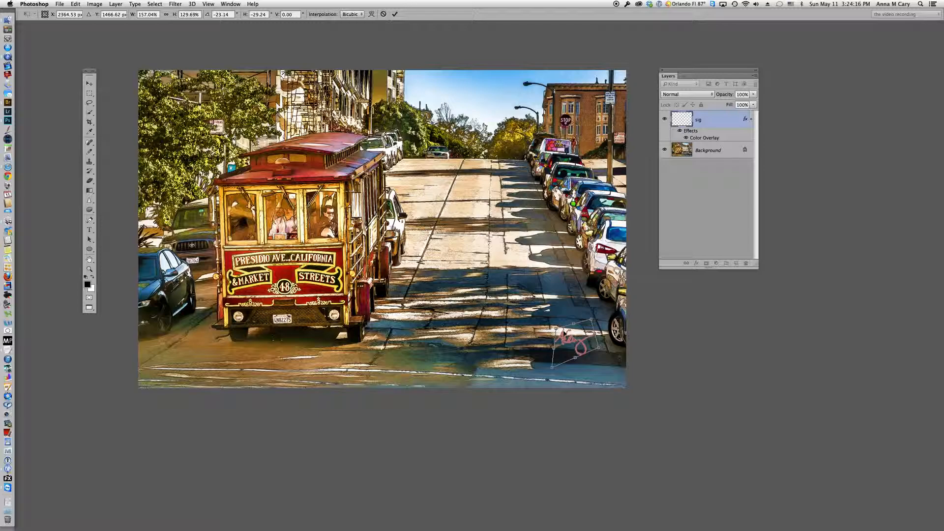
pyautogui.moveTo(556, 328); pyautogui.dragTo(545, 322)
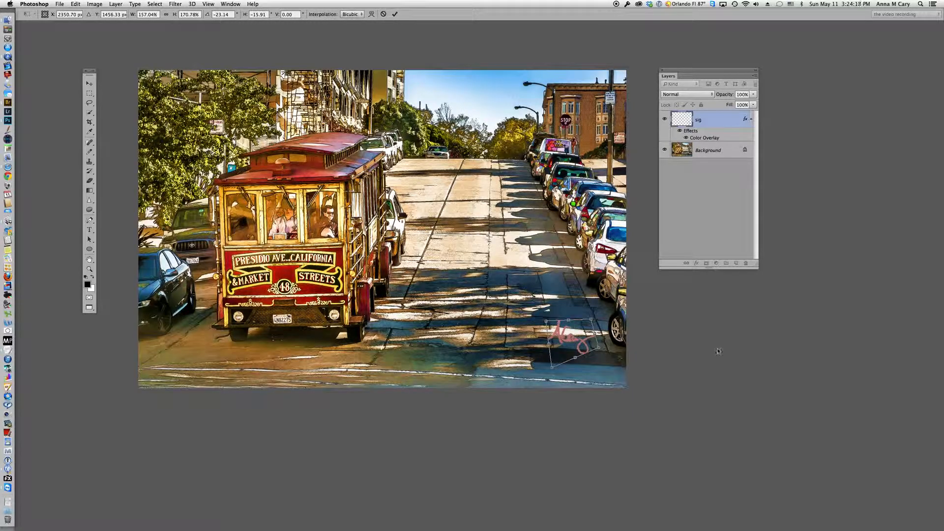
pyautogui.press('Return')
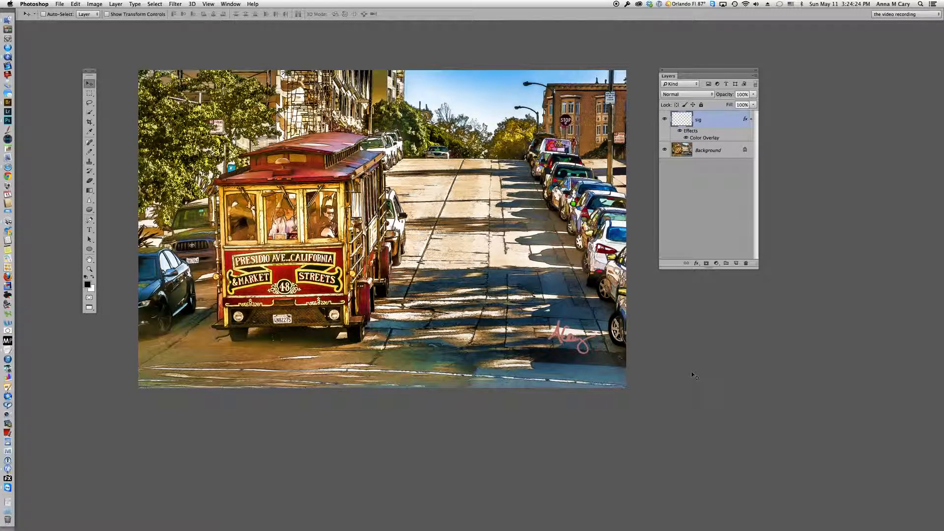
# Try rotating the distorted signature about 15° counterclockwise with Free Transform
pyautogui.press('super+t')
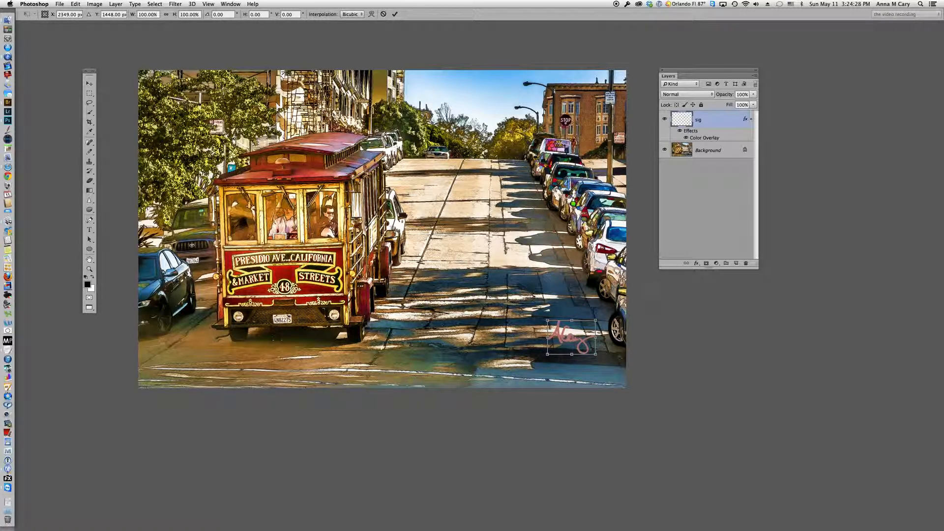
pyautogui.moveTo(602, 317)
pyautogui.mouseDown()
pyautogui.moveTo(595, 309)
pyautogui.moveTo(572, 323)
pyautogui.mouseUp()
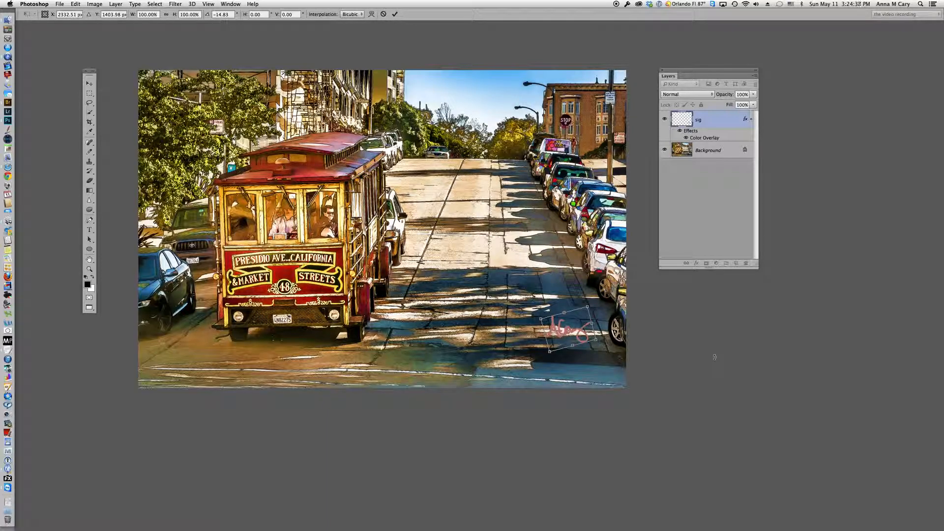
pyautogui.press('Return')
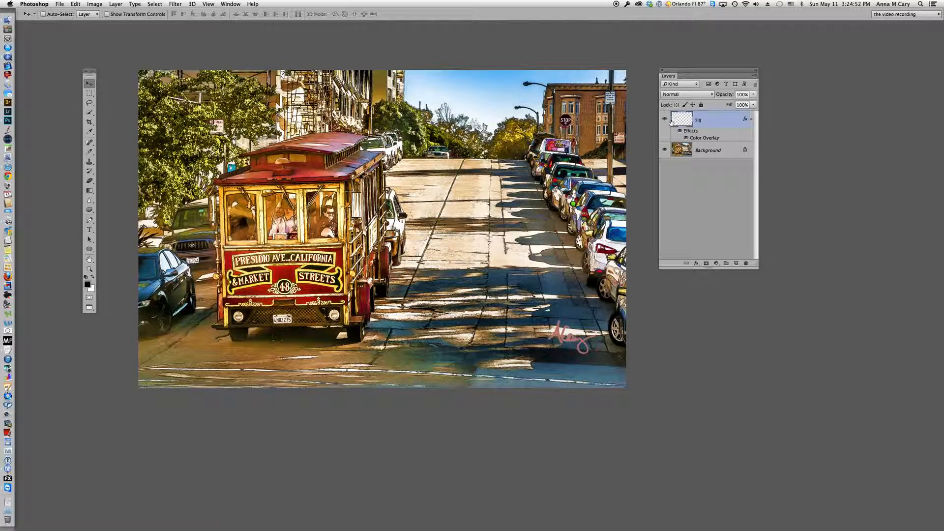
# Hide the sig layer and show it again to compare the photo with and without the signature
pyautogui.click(664, 119)
pyautogui.click(664, 119)
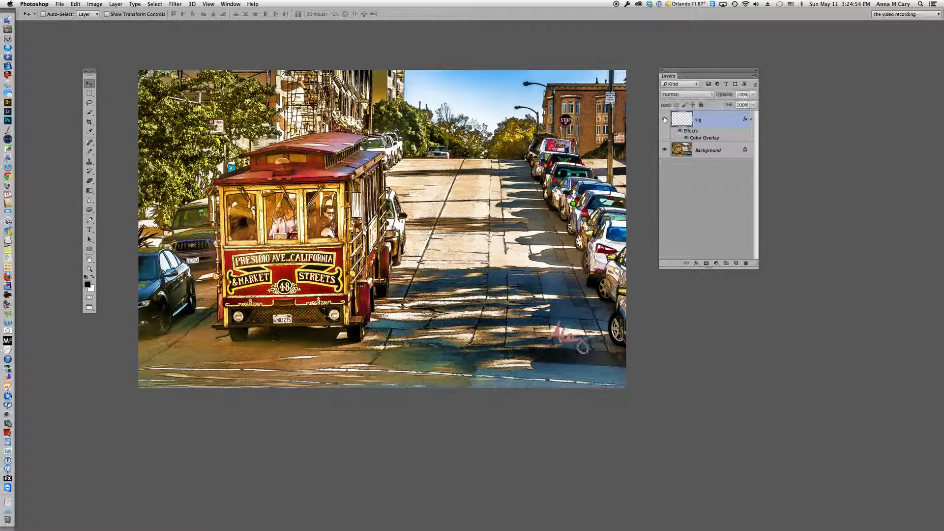